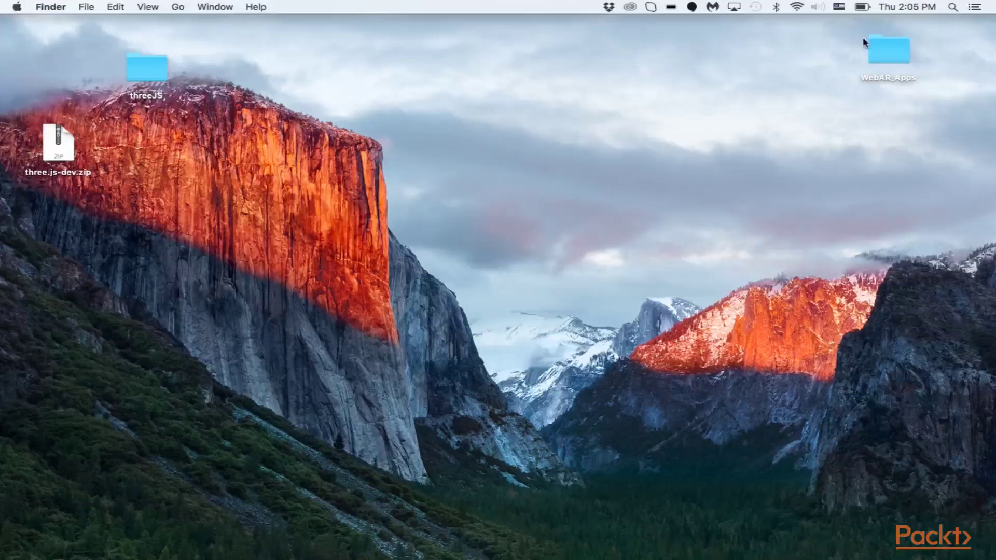
Step: Browse WebAR_Apps > AframeApp > AR.js-master in Finder, then close that Finder window
double_click(892, 56)
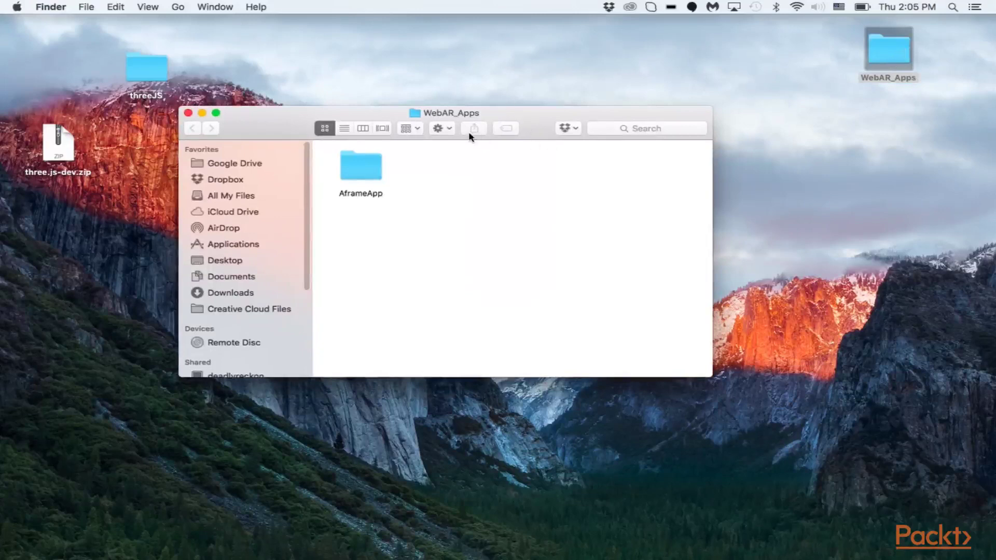
double_click(362, 176)
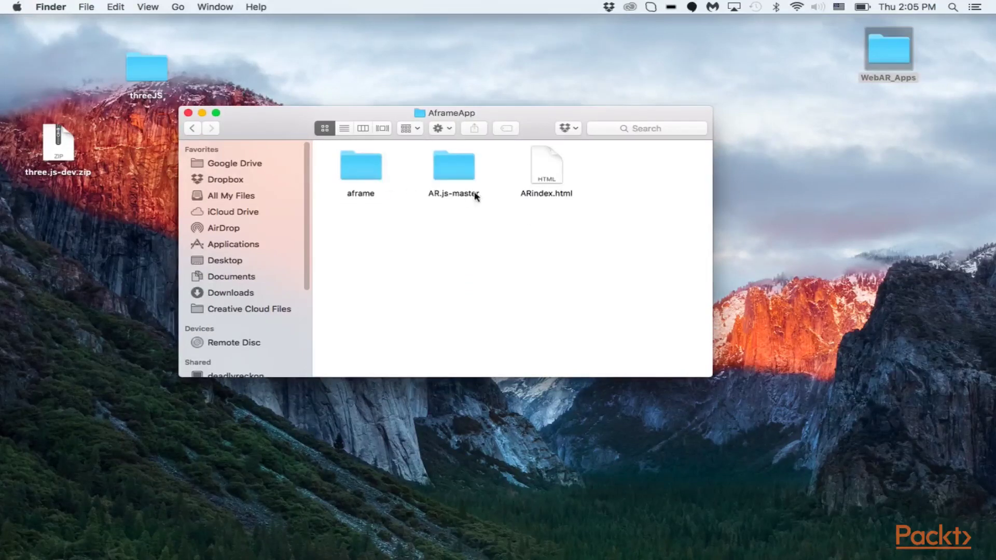
double_click(457, 177)
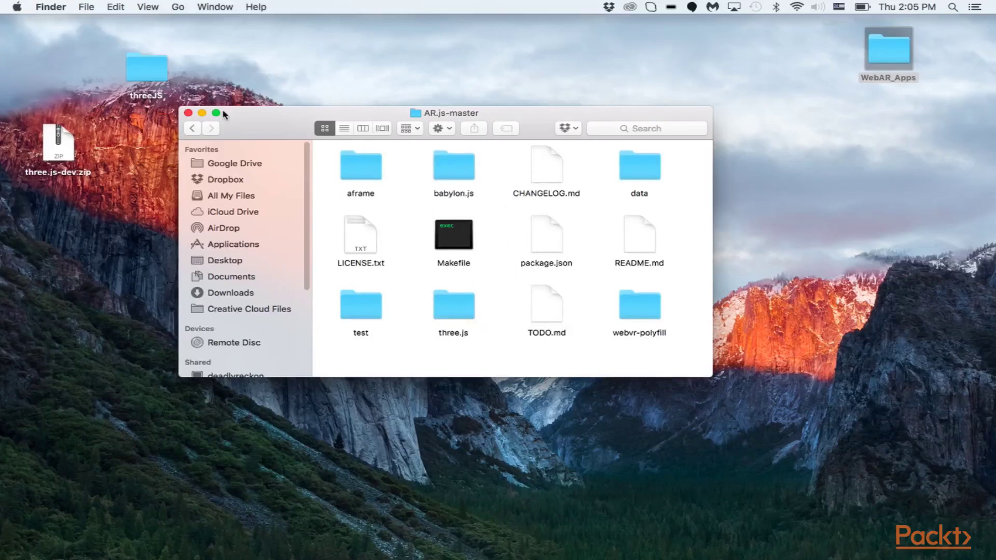
click(188, 113)
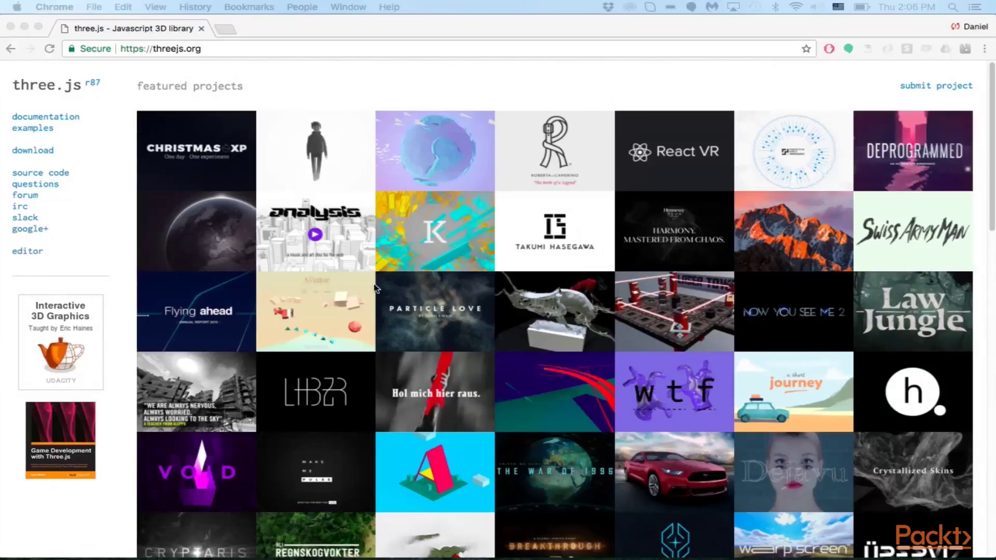
Step: Open the React VR showcase project in a new tab and scroll through it
click(421, 97)
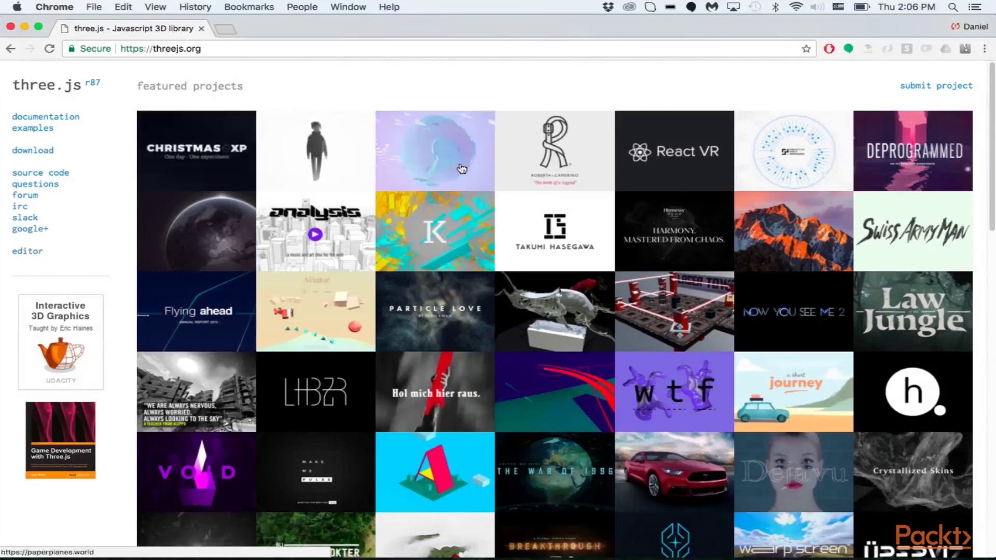
click(695, 180)
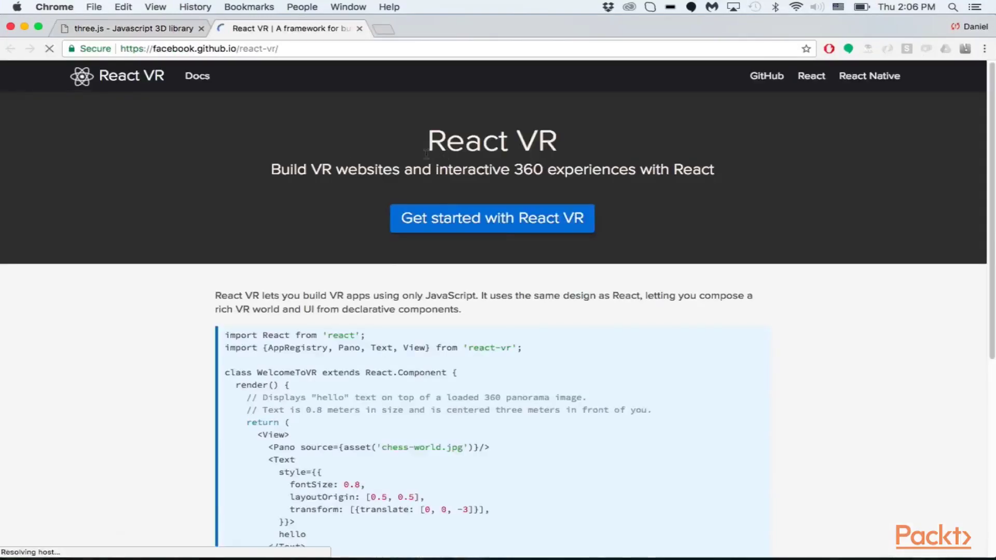
scroll(579, 330, down, 3)
scroll(580, 331, down, 5)
scroll(448, 229, up, 5)
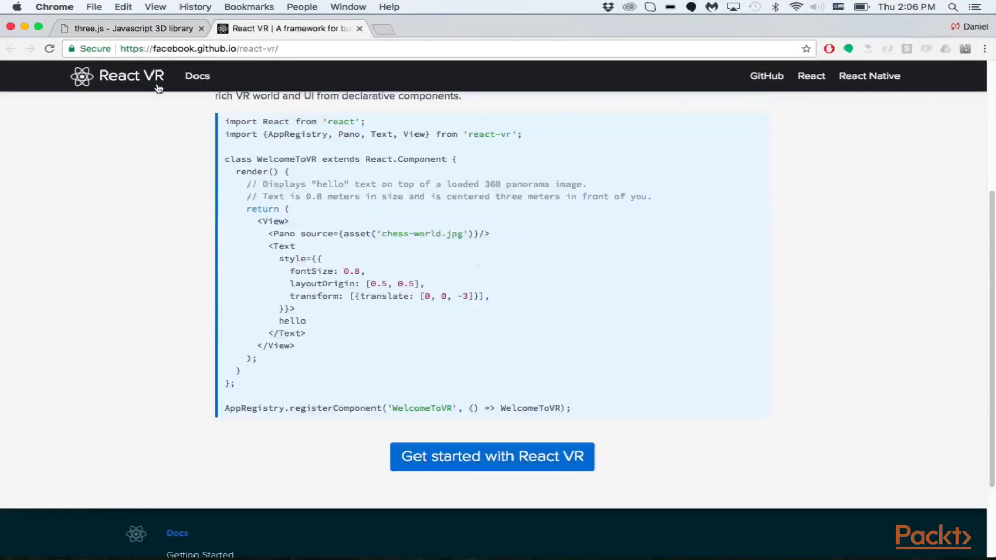
scroll(559, 393, up, 4)
scroll(559, 393, down, 5)
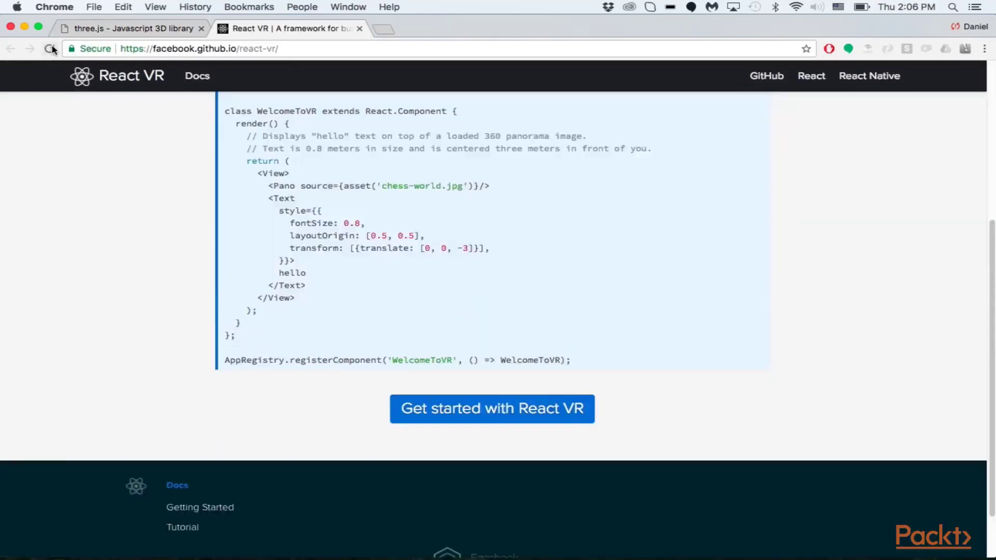
Step: From the three.js gallery, open the Laser Town project in its own tab
click(87, 30)
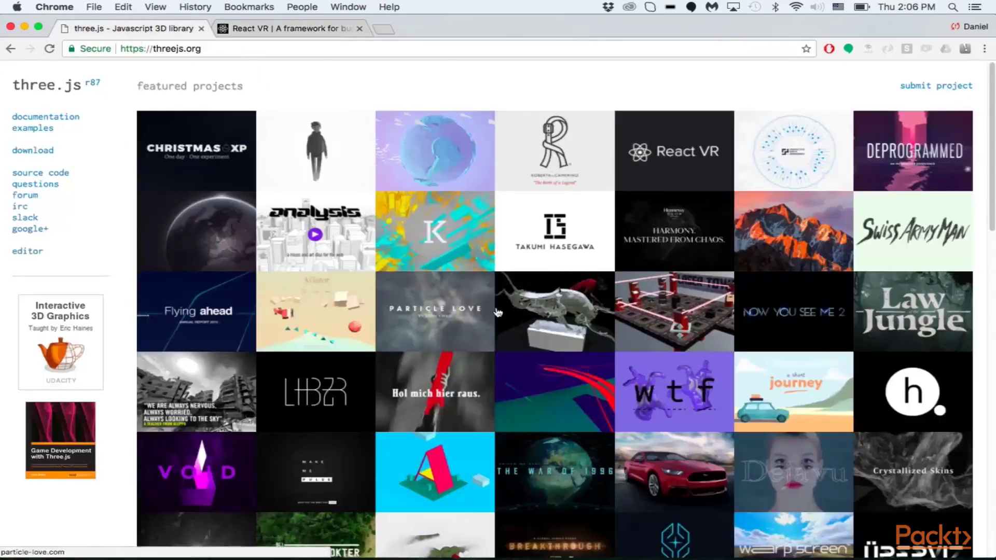
scroll(667, 214, down, 3)
click(668, 214)
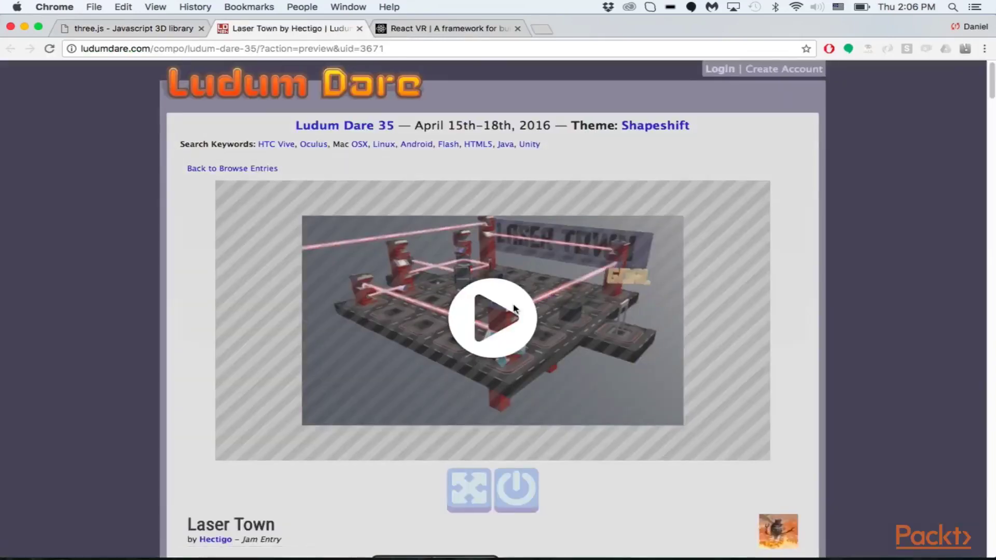
click(159, 32)
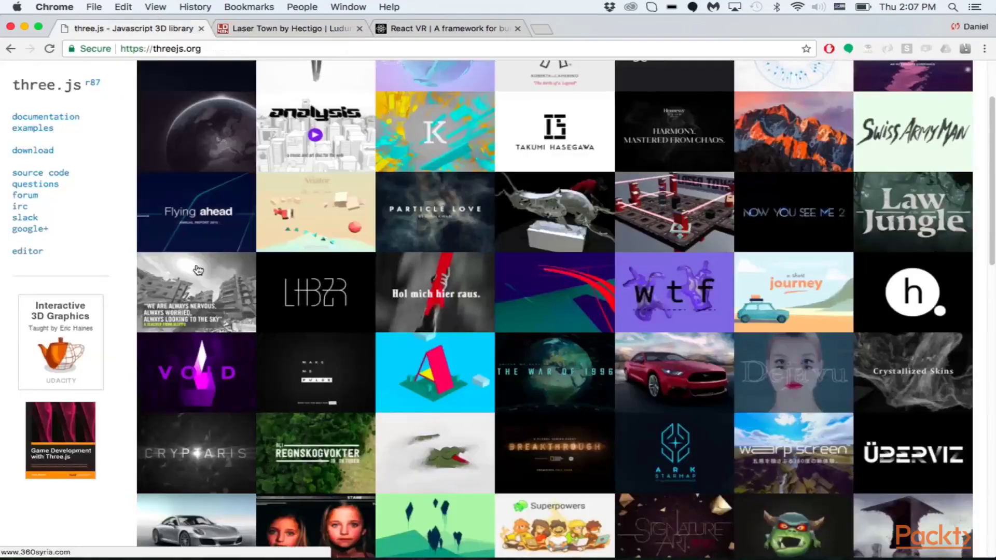
Step: Open the Keep Out! game, start it with Play Now, and return to the gallery
scroll(452, 279, down, 3)
scroll(550, 290, down, 4)
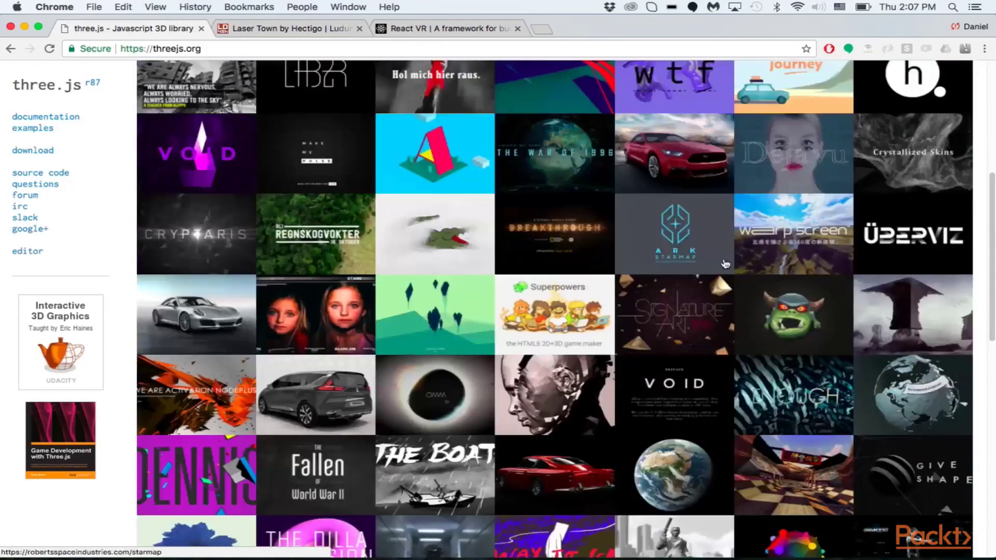
click(539, 270)
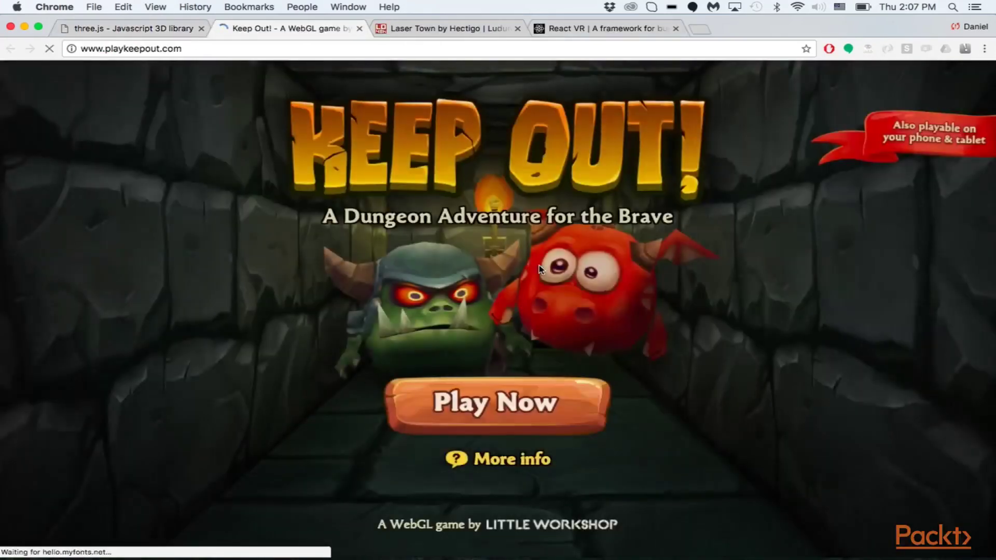
click(506, 412)
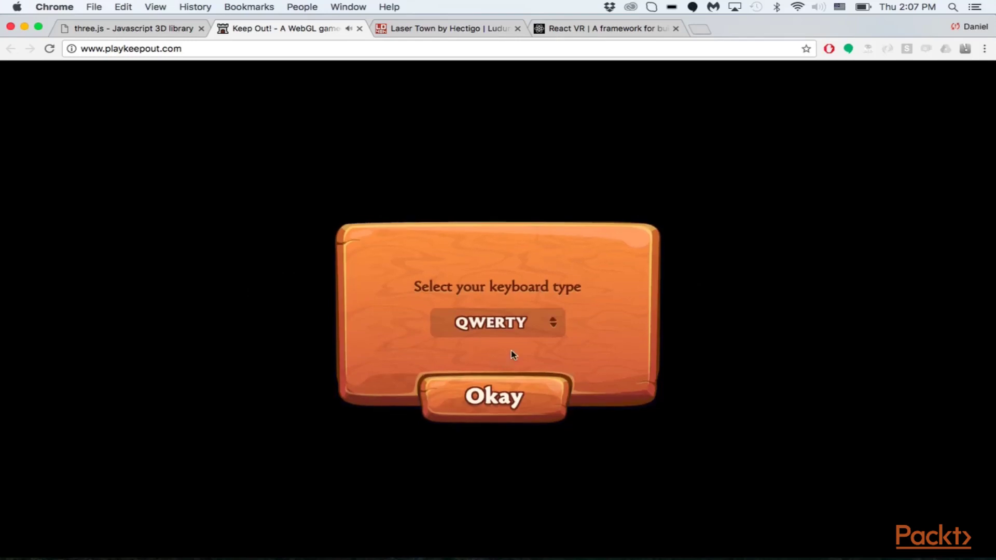
click(129, 29)
scroll(393, 367, down, 3)
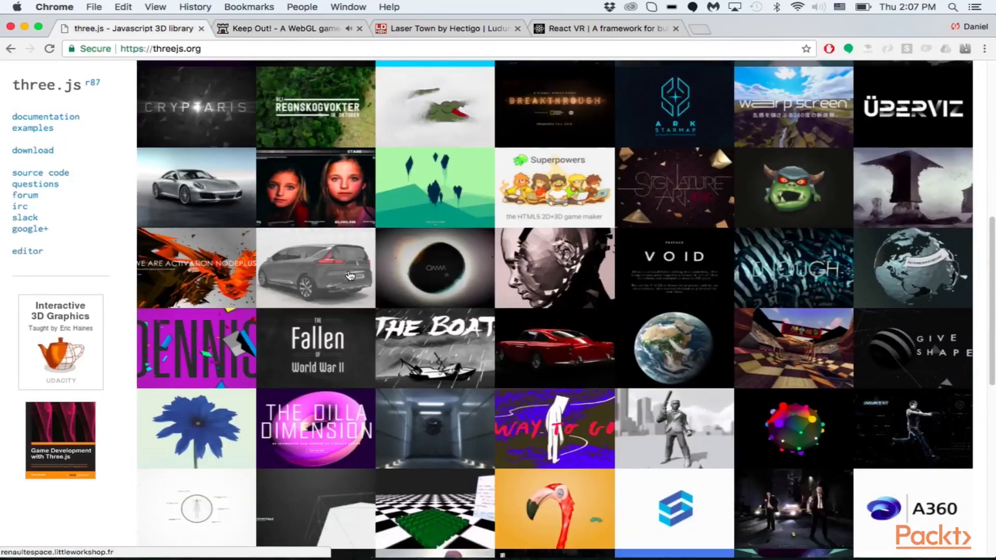
Step: View the Renault Espace car demo, then close the Keep Out!, Laser Town, React VR and Renault tabs
click(342, 259)
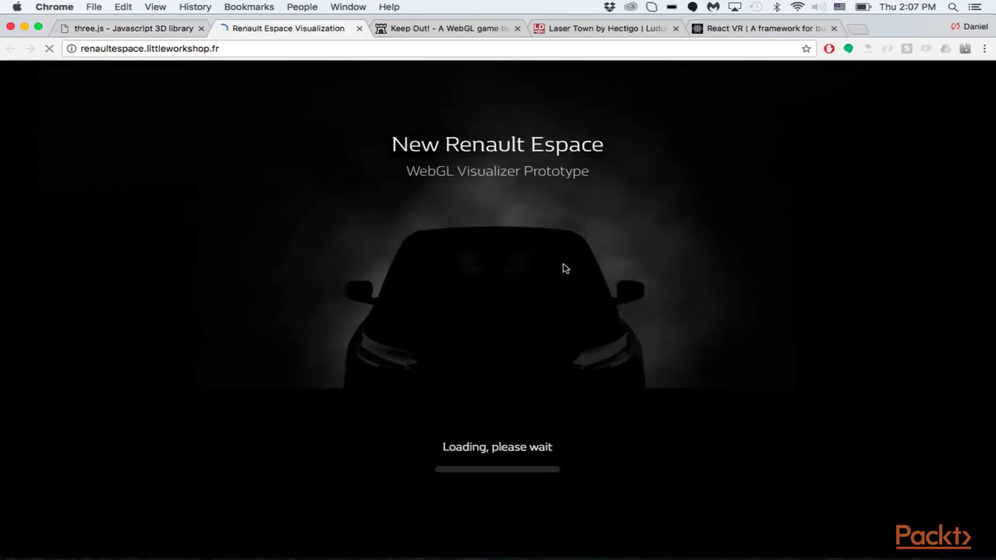
click(517, 29)
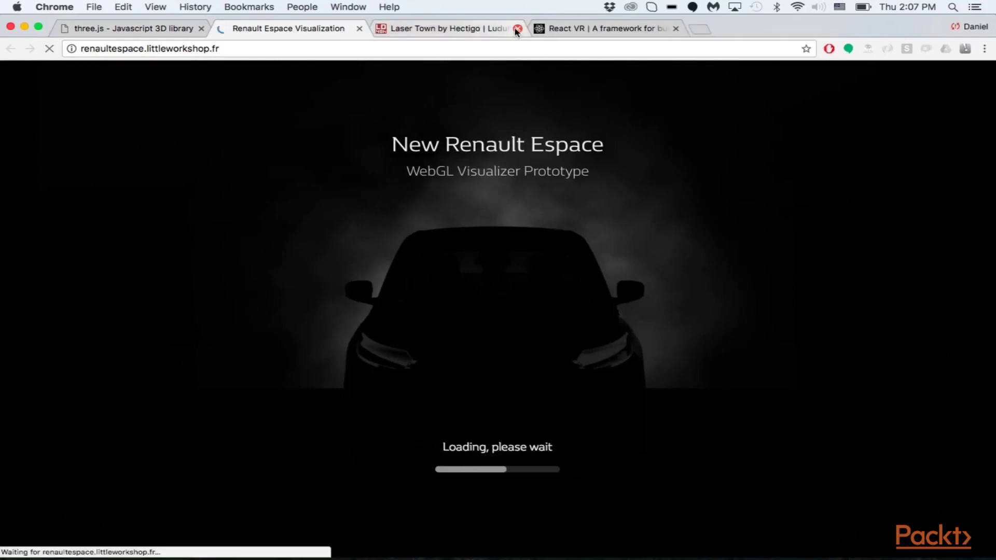
click(517, 28)
click(517, 28)
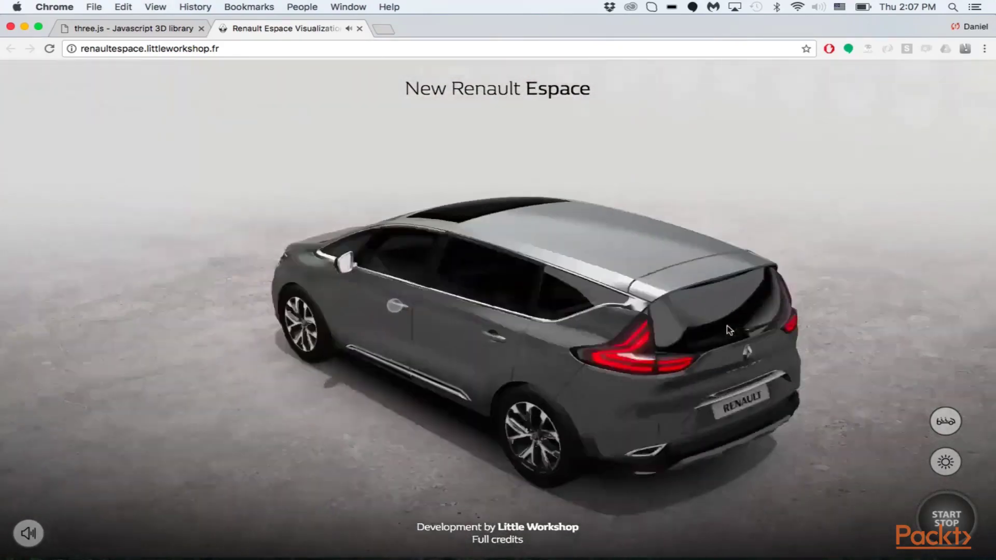
click(359, 28)
scroll(425, 352, down, 5)
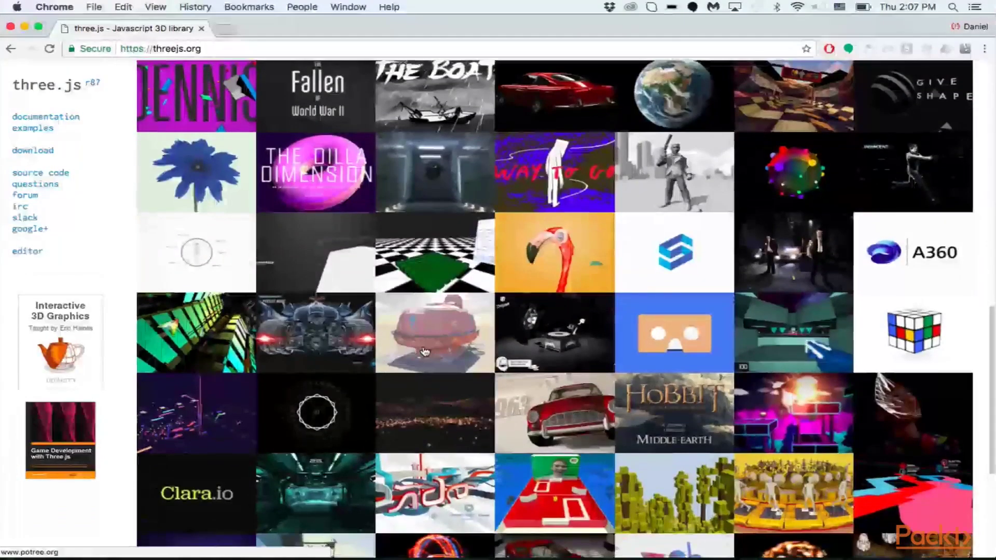
Step: Open the Physijs physics plugin page from the gallery and scroll through its description
scroll(425, 352, down, 5)
click(444, 431)
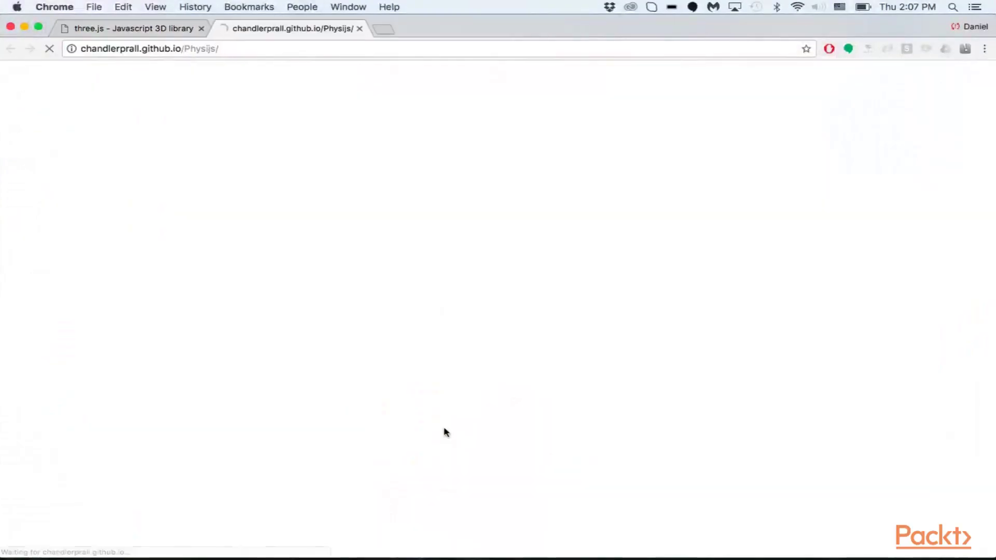
scroll(704, 339, down, 3)
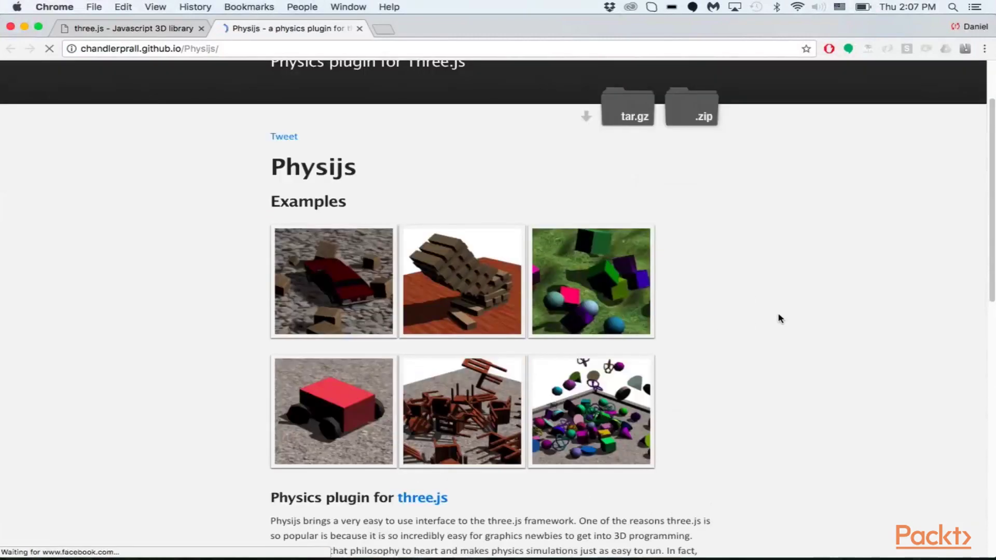
scroll(778, 318, up, 3)
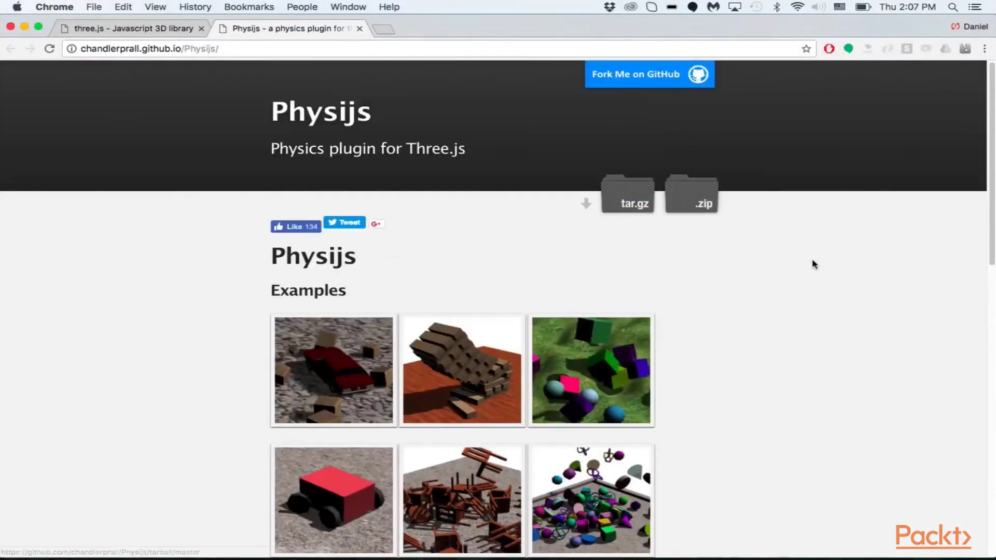
scroll(726, 344, down, 2)
scroll(726, 345, down, 3)
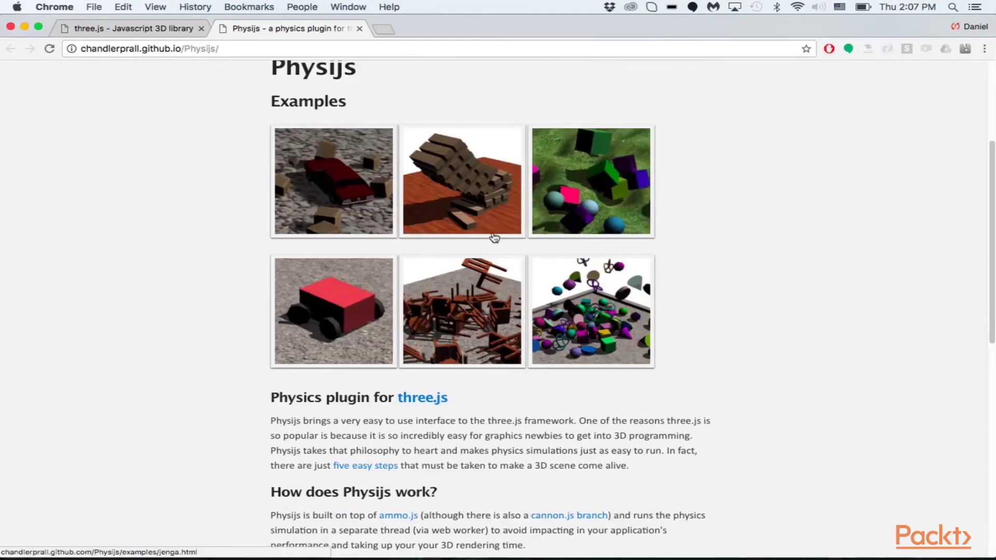
scroll(669, 286, down, 1)
scroll(703, 286, down, 5)
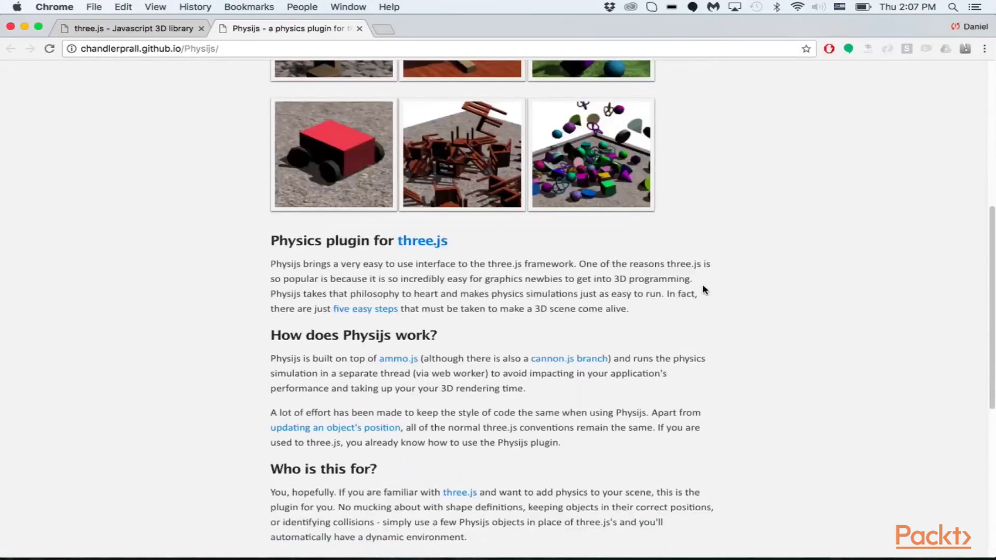
scroll(782, 310, down, 4)
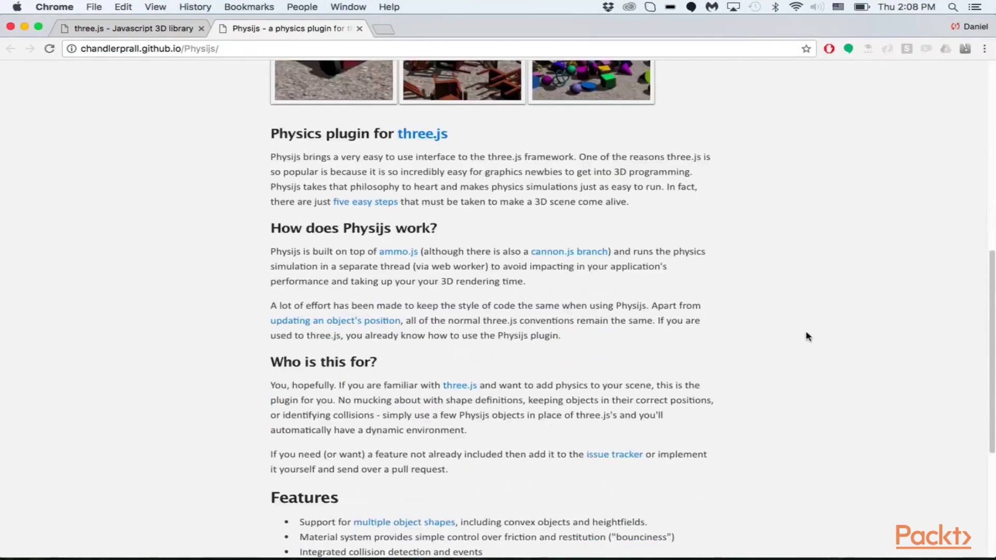
scroll(802, 337, up, 10)
scroll(801, 335, up, 1)
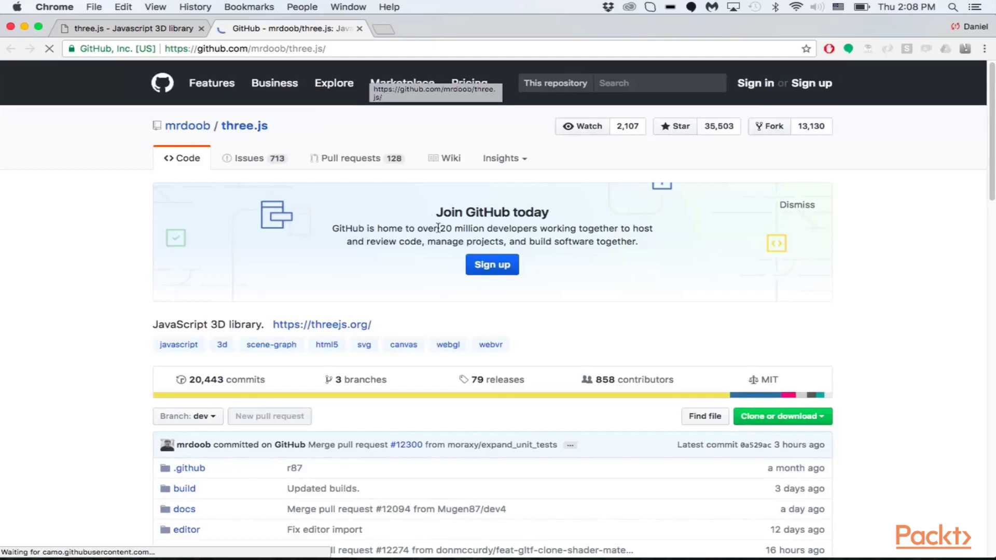
Step: Close the Chrome window showing the mrdoob/three.js GitHub repository
scroll(443, 230, down, 5)
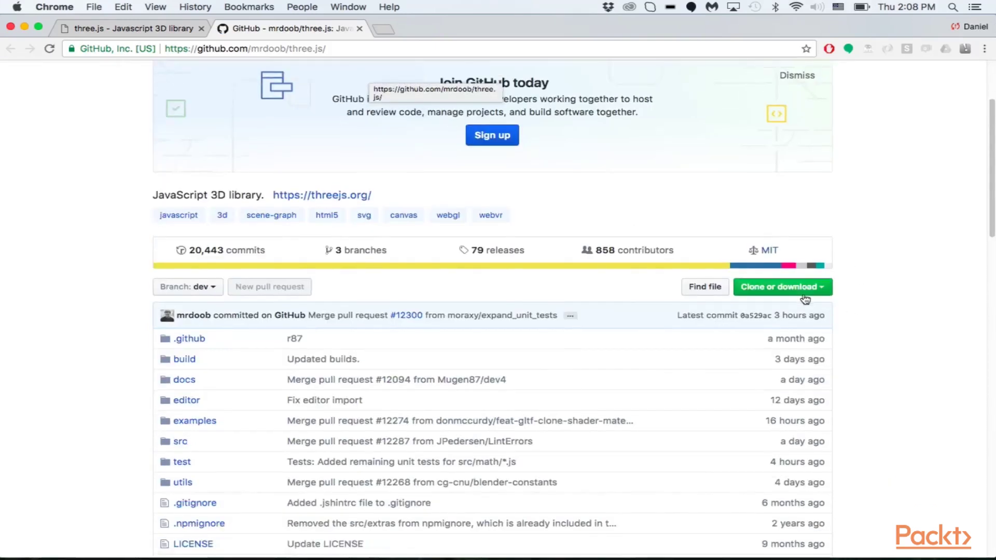
drag(438, 26, 441, 26)
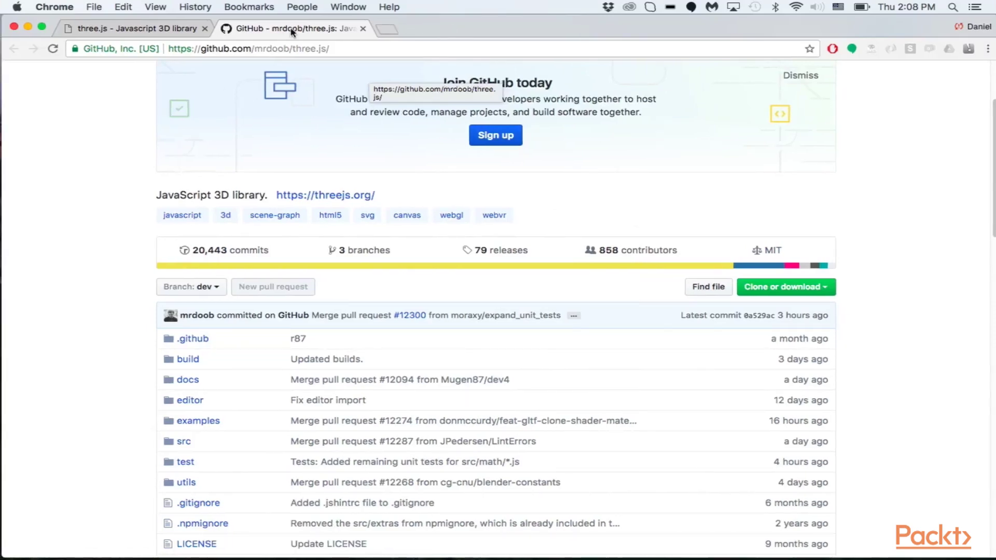
click(14, 26)
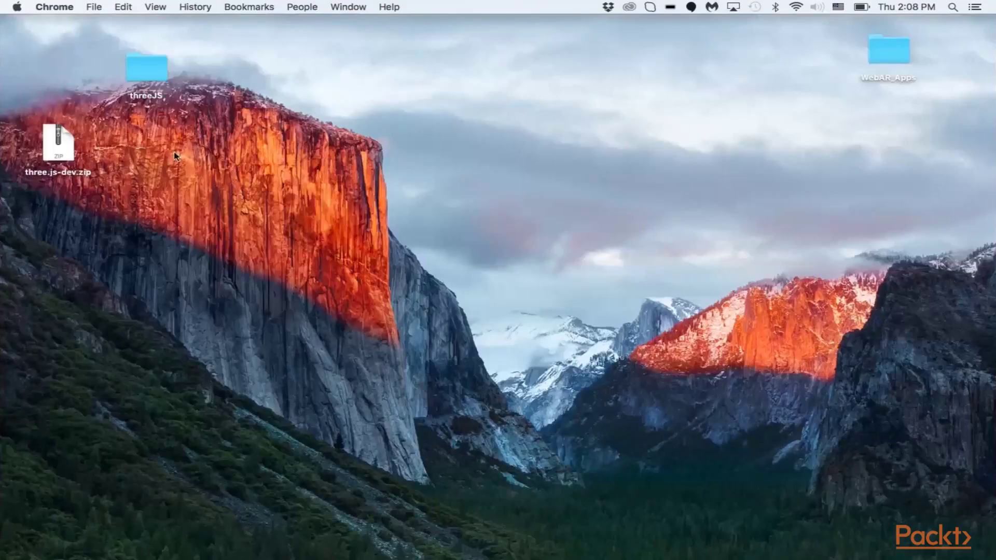
Step: Extract three.js-dev.zip and move the resulting three.js-dev folder into threeJS
right_click(51, 150)
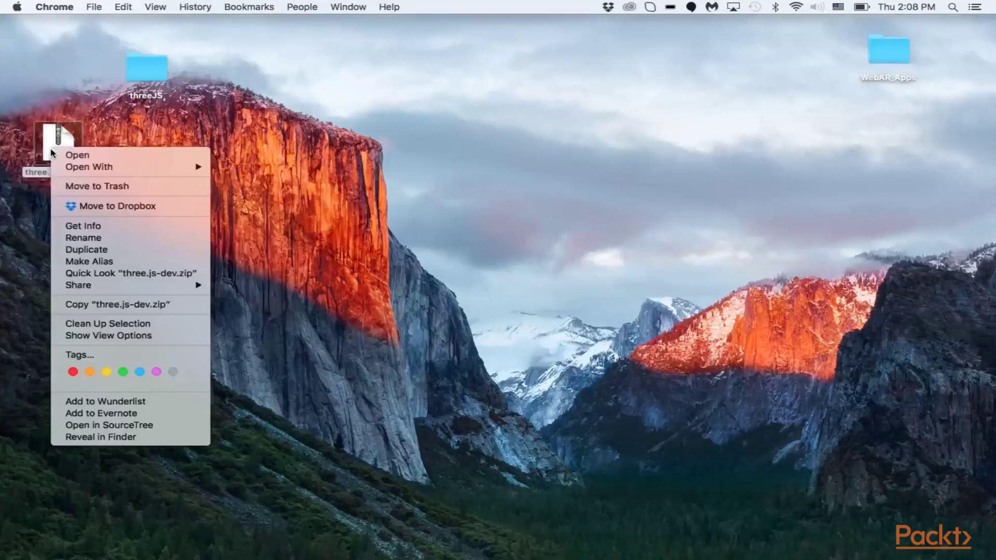
click(101, 158)
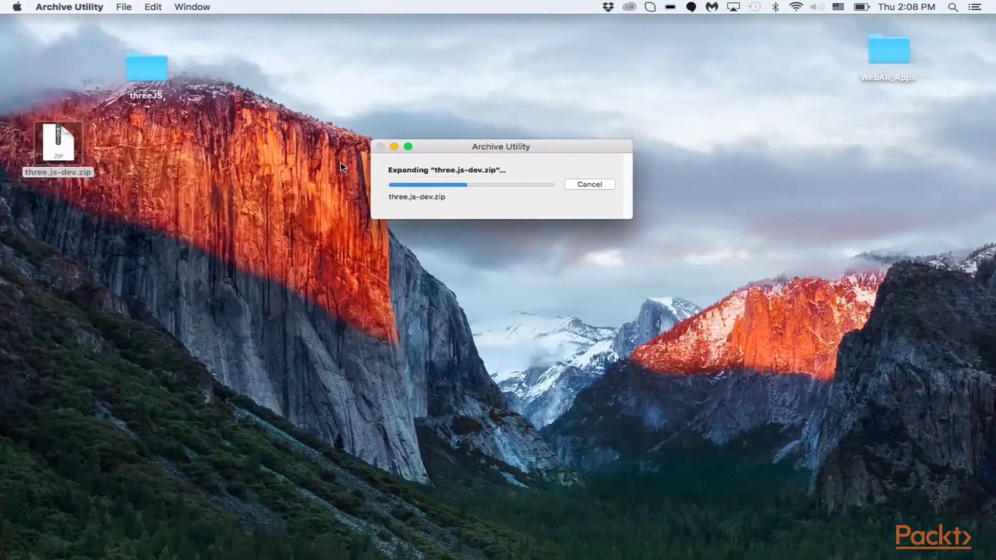
drag(242, 159, 156, 75)
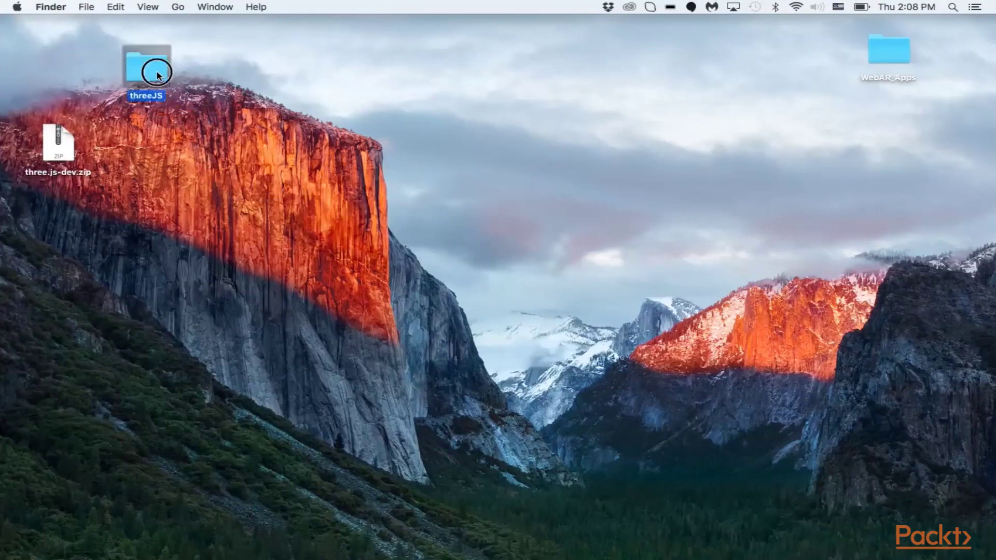
Step: Open threeJS.html from the threeJS folder in Sublime Text
double_click(148, 68)
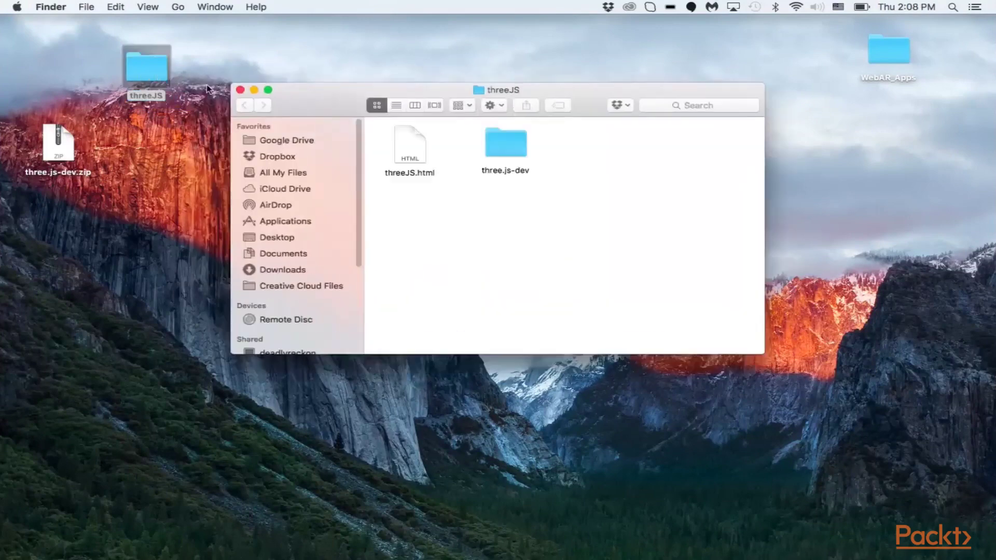
right_click(412, 147)
mouse_move(453, 166)
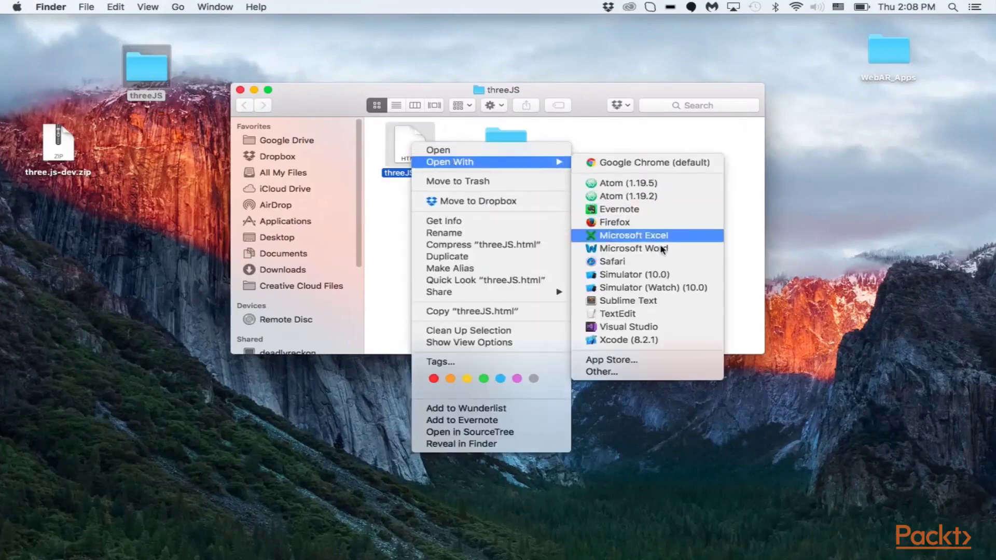
click(639, 300)
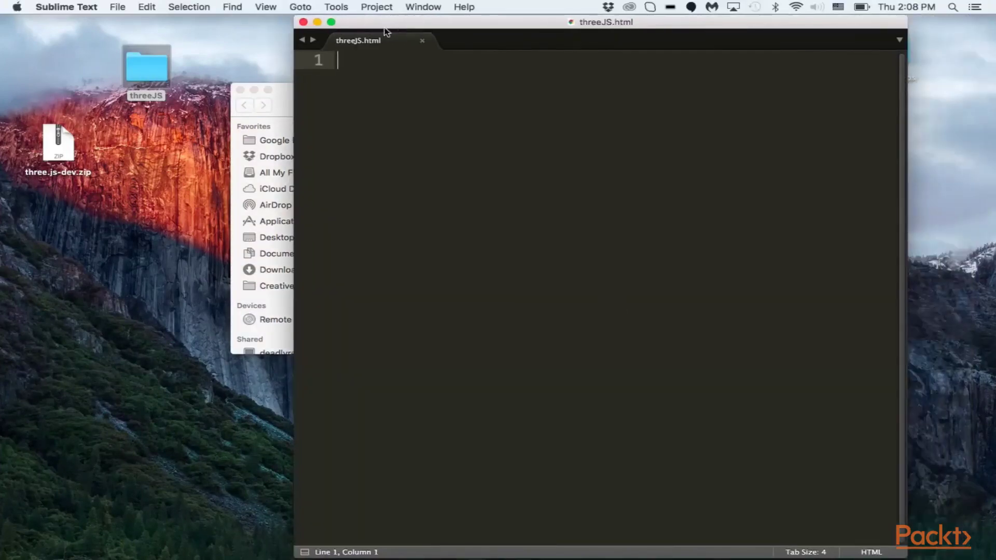
Step: Maximize the editor and insert an HTML boilerplate titled threeJS
click(332, 21)
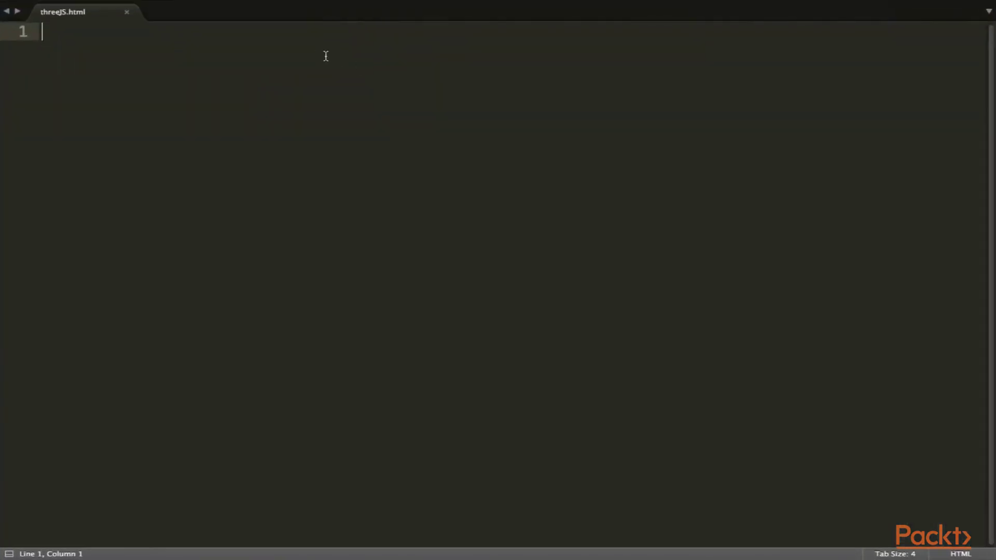
text(<hmt)
key(Tab)
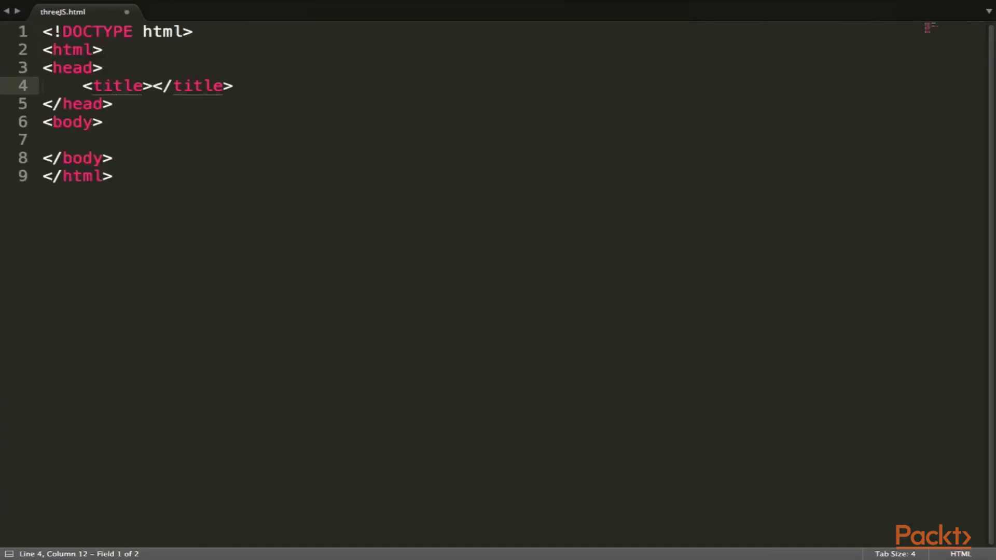
text(threeJS)
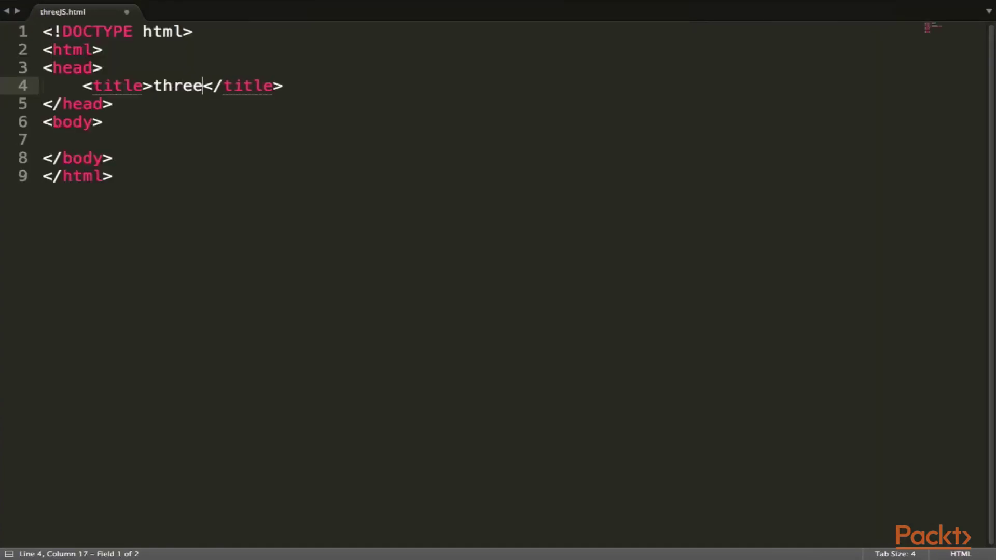
key(Tab)
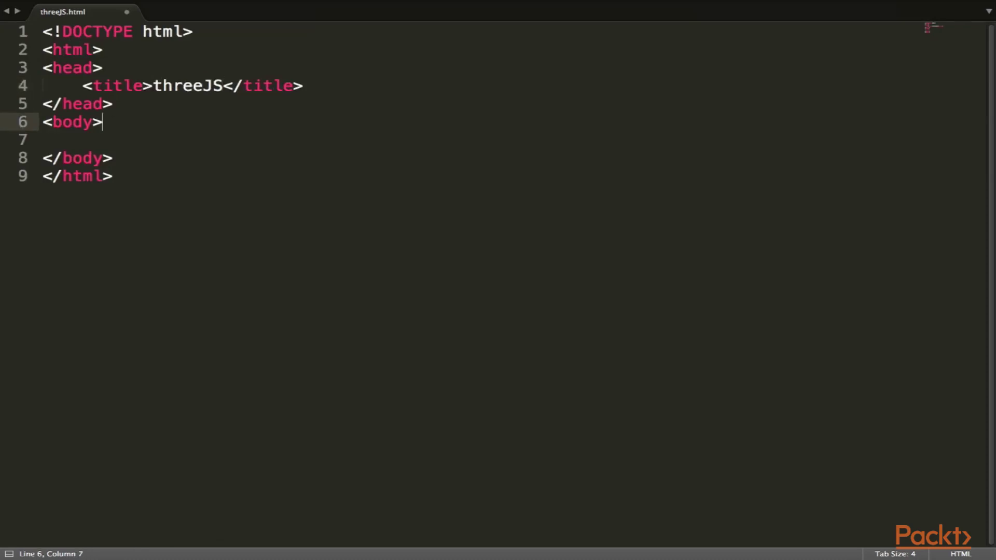
key(Down)
Step: Add a canvas element with id "Canvas" inside the body
text(<canvas)
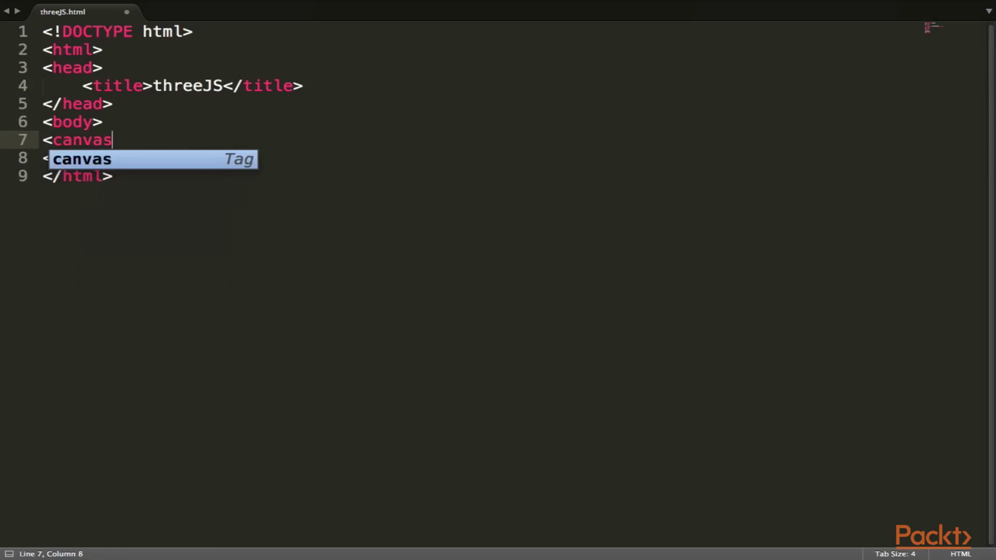
key(Return)
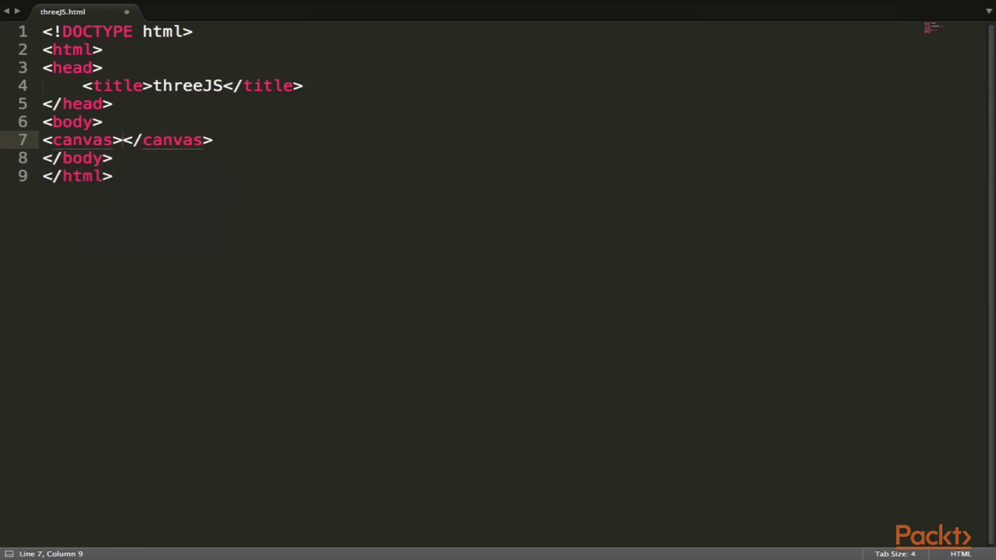
text(id="C)
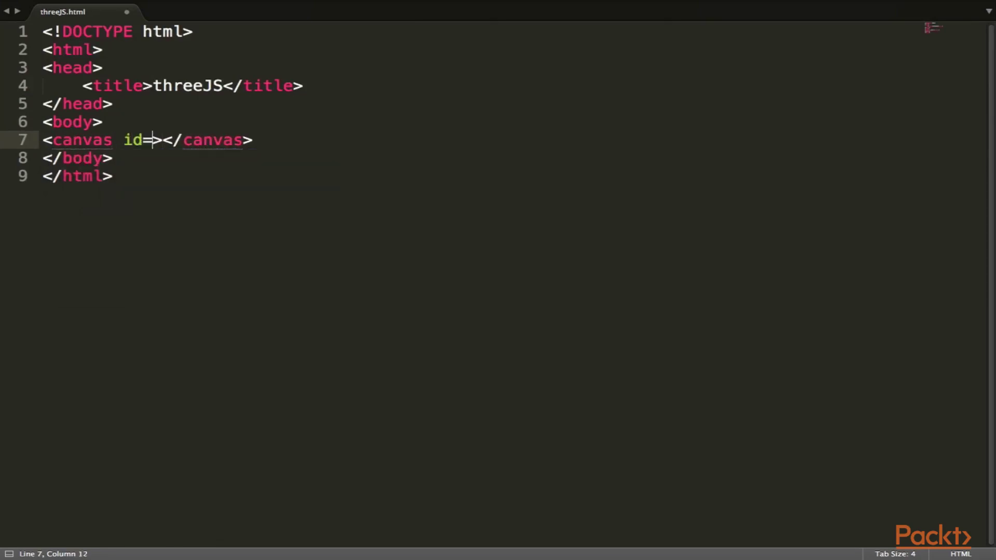
text(anvas)
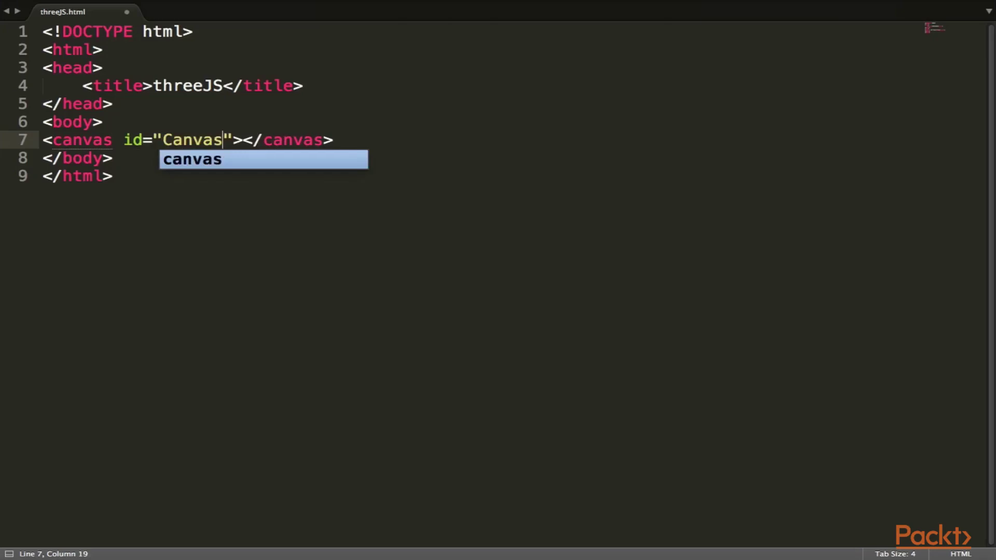
key(Right)
key(Right)
key(Right)
key(Right)
key(Return)
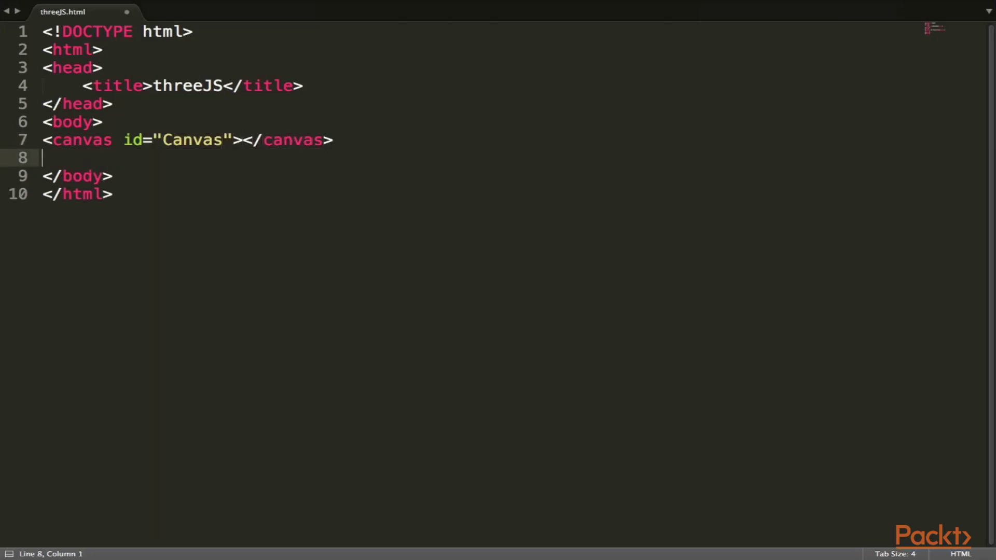
Step: Add a script tag with src="three.js-dev/build/three.js" below the canvas
text(<scrip)
key(Tab)
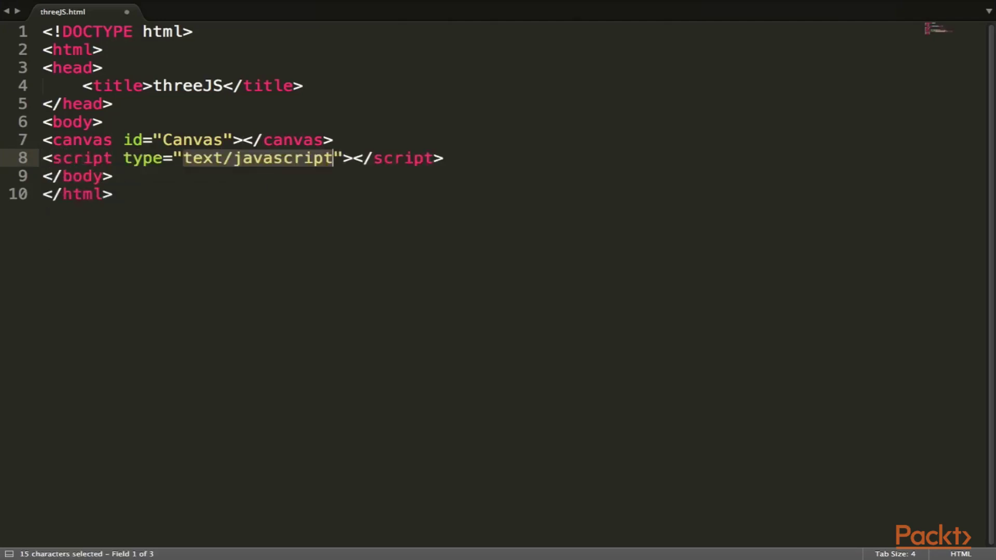
key(BackSpace)
key(BackSpace)
key(BackSpace)
key(BackSpace)
key(BackSpace)
key(BackSpace)
key(BackSpace)
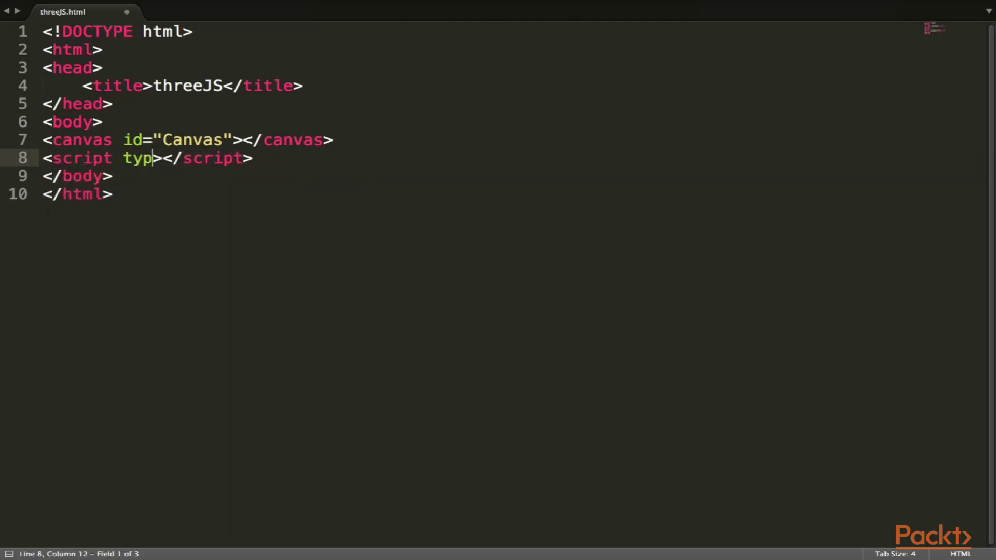
text(sc)
key(BackSpace)
text(rc=")
text(three.js-dev/build/three.js)
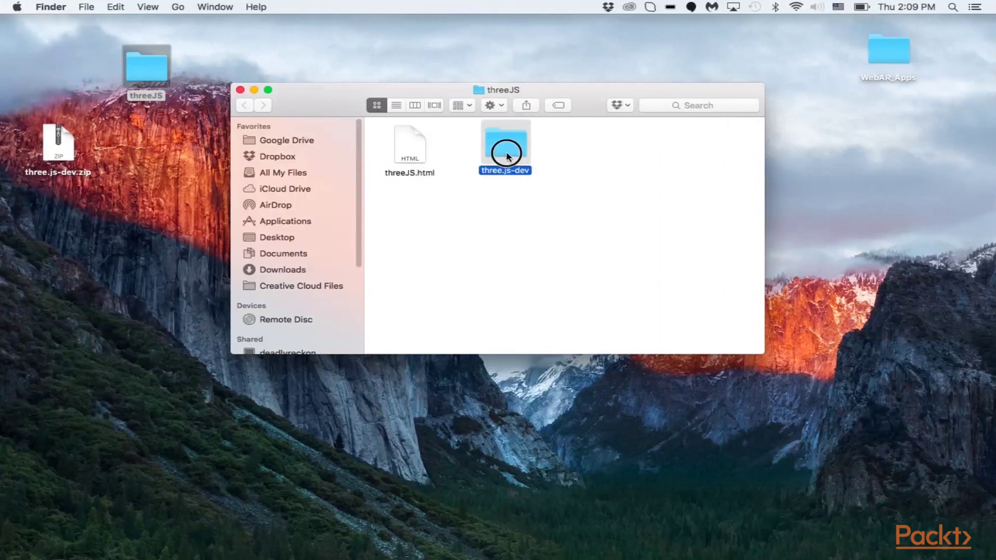
Step: Confirm three.js exists in three.js-dev/build, then add a new line after the script tag
double_click(509, 153)
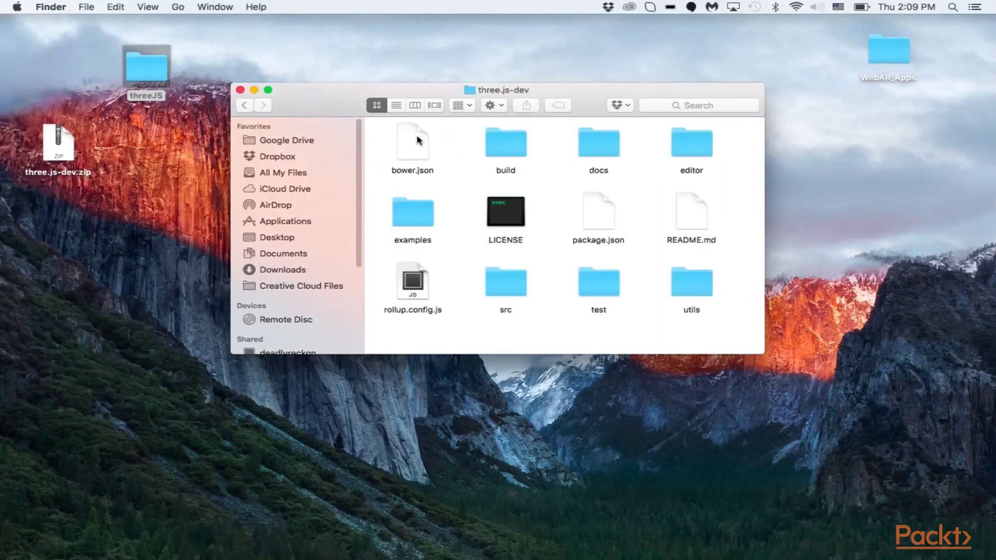
double_click(516, 155)
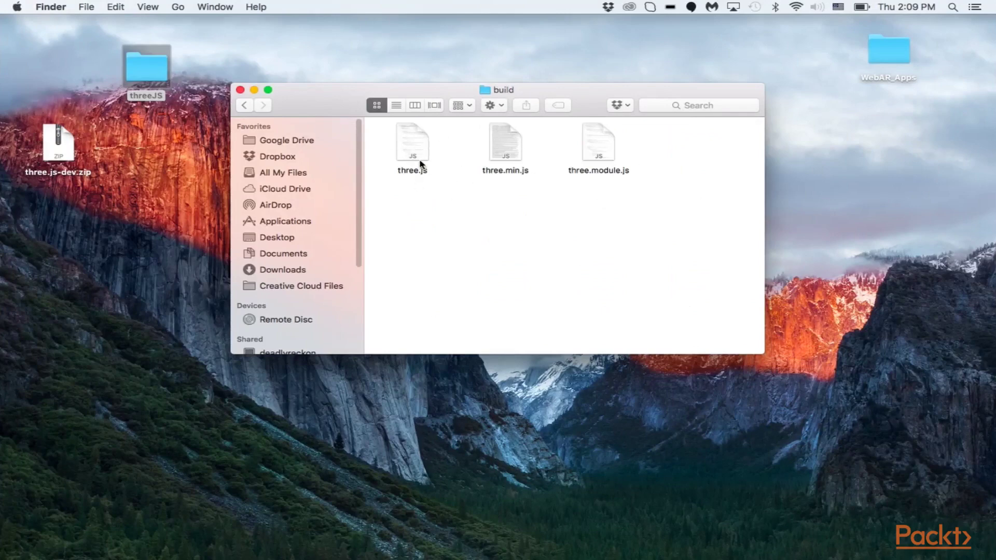
click(241, 90)
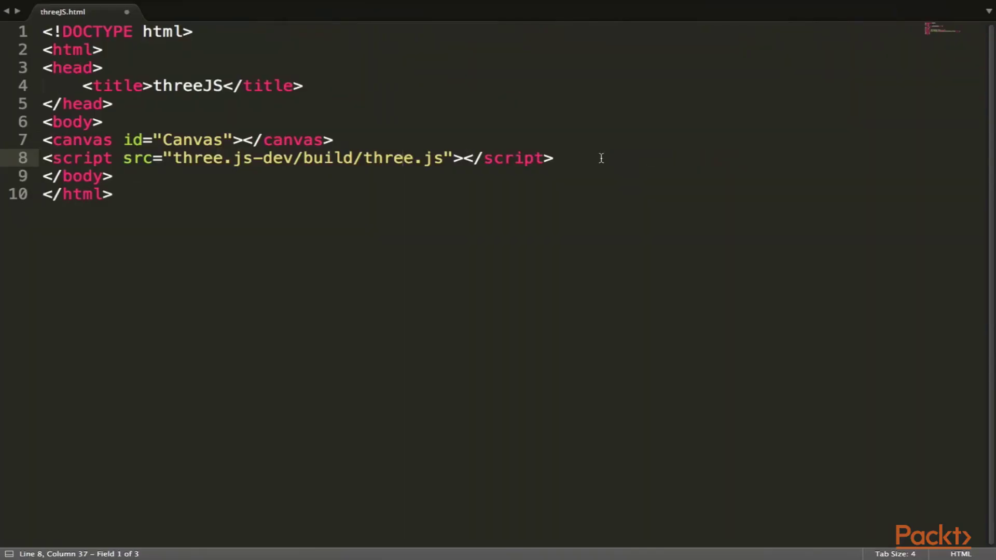
click(602, 158)
key(Return)
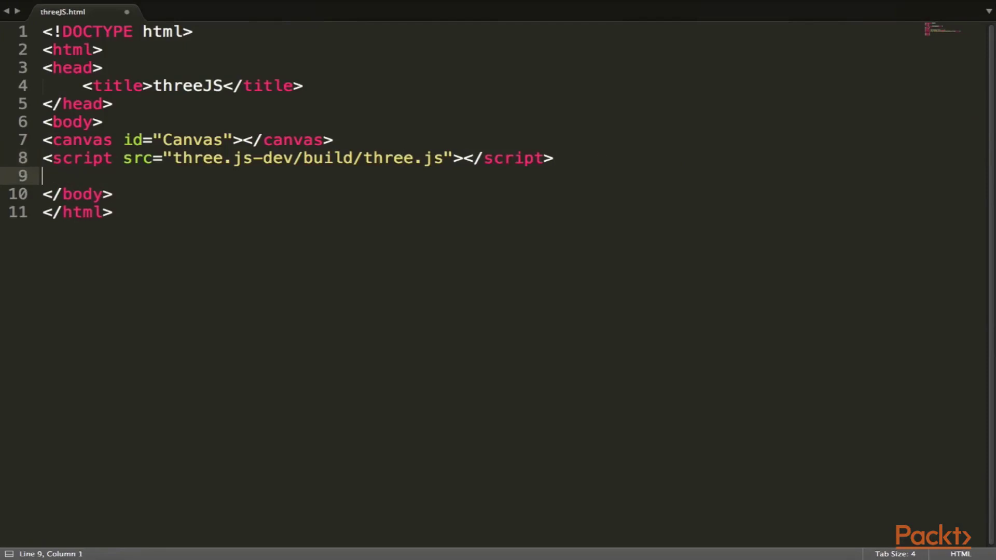